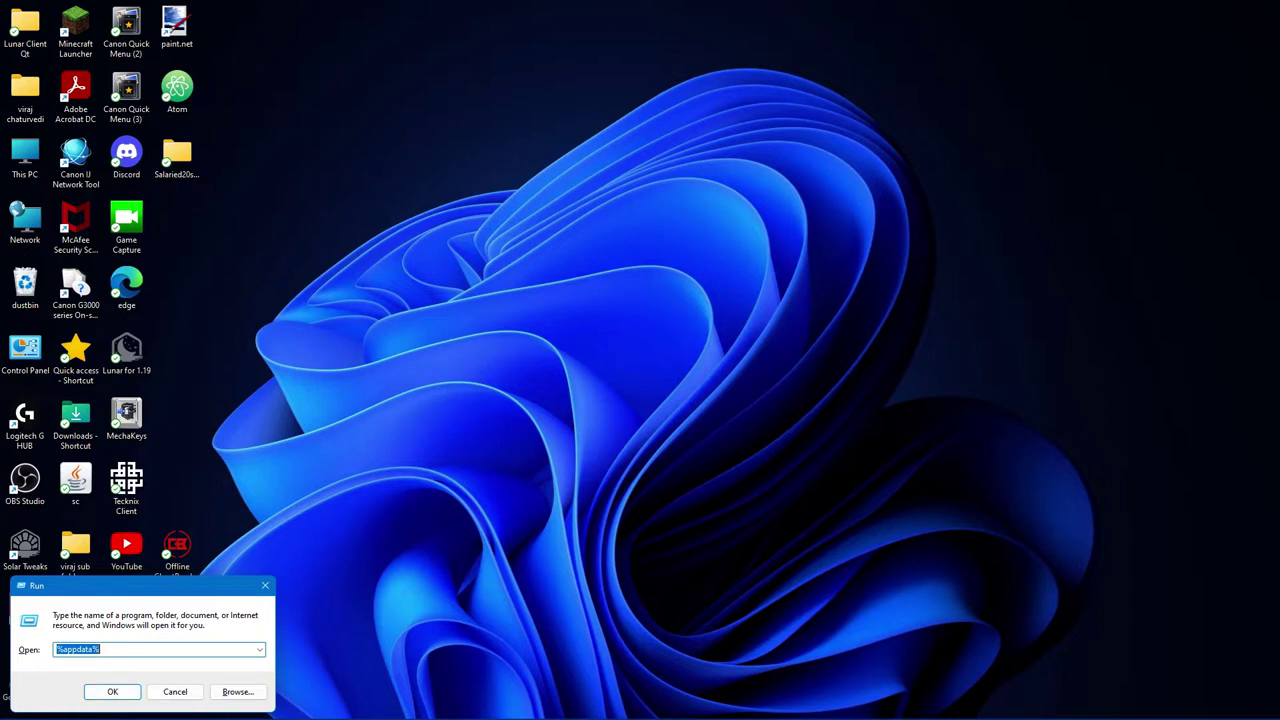
# Open the Roaming application data folder by running %appdata%
pyautogui.press('BackSpace')
pyautogui.write('%')
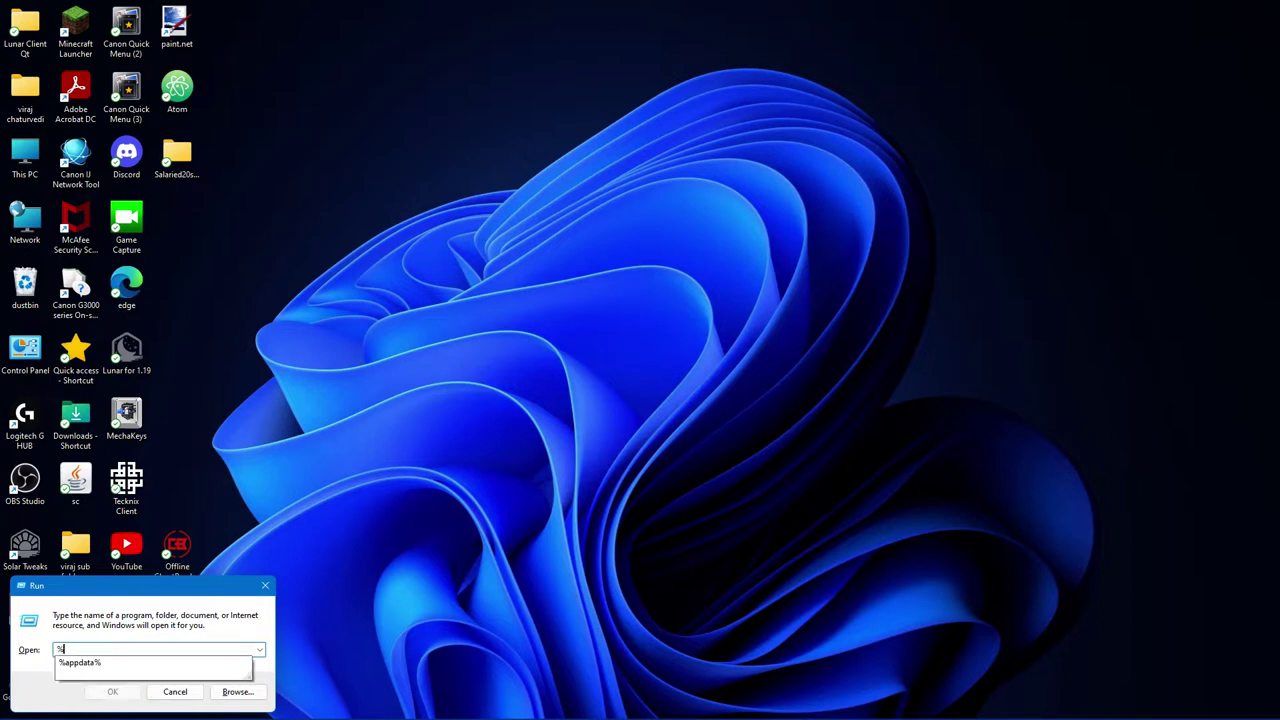
pyautogui.write('appdata')
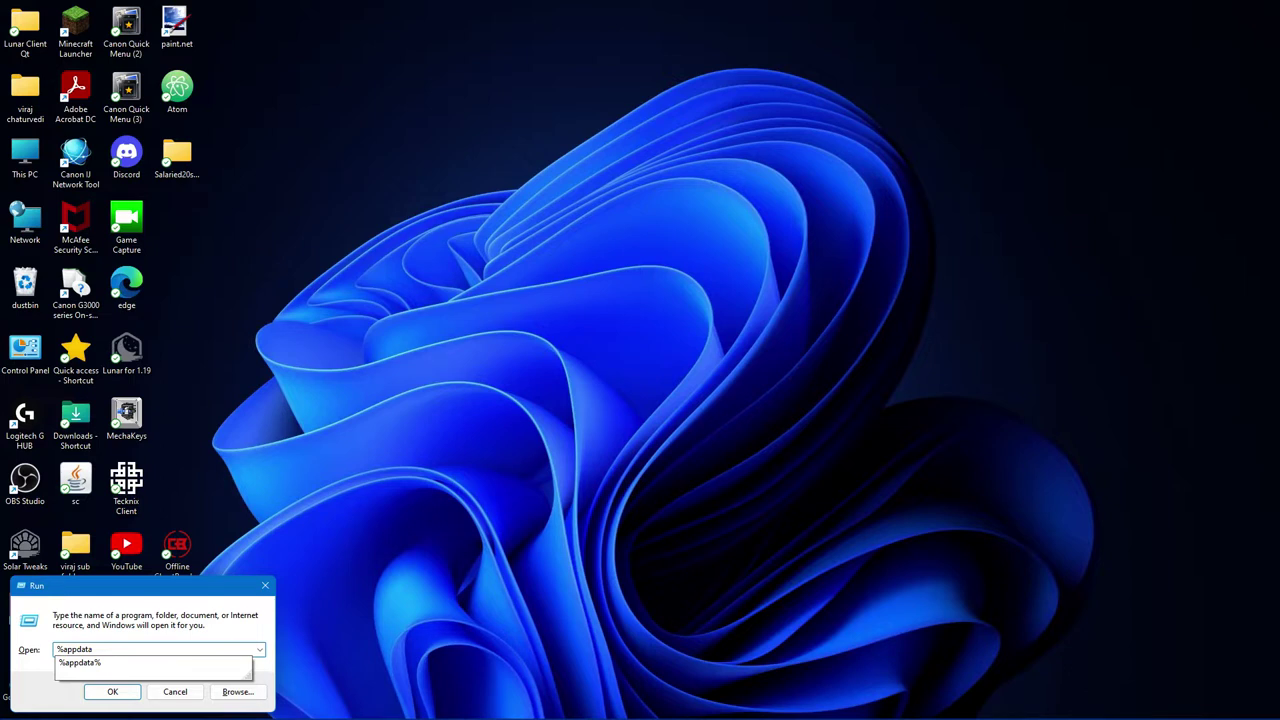
pyautogui.write('%')
pyautogui.press('Return')
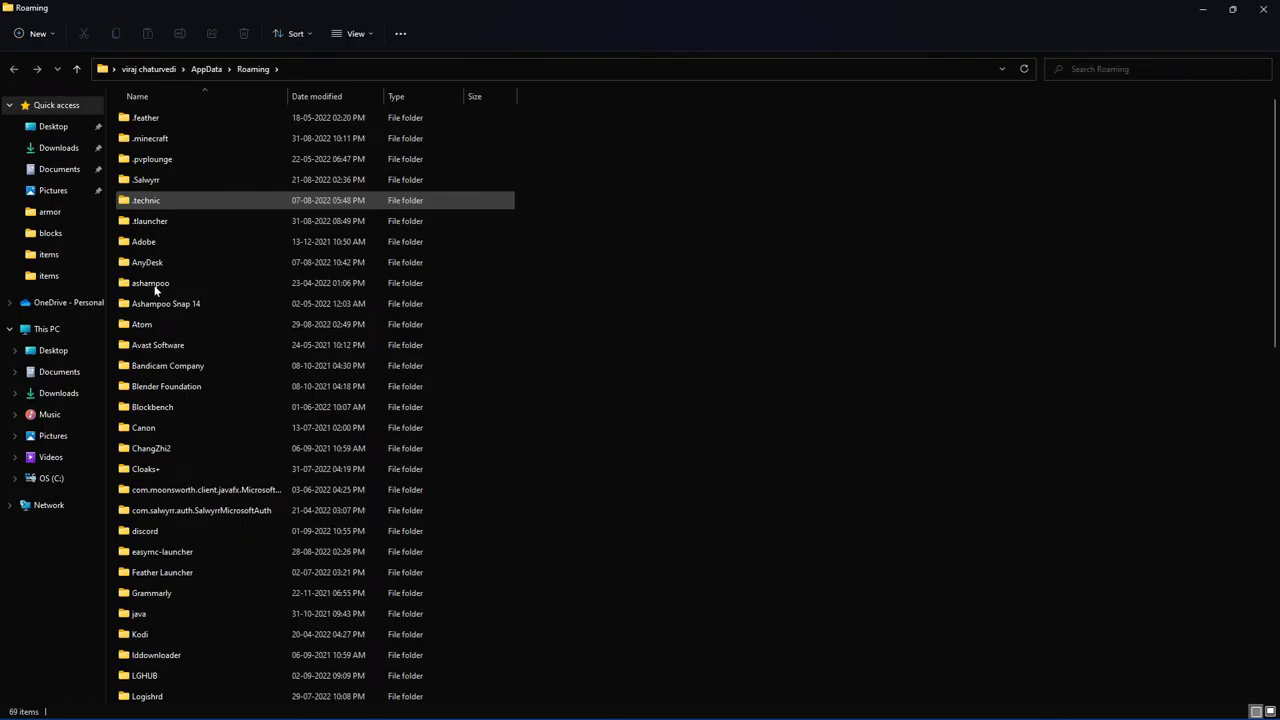
# Open the 1.8.9 folder inside the versions folder of .minecraft
pyautogui.doubleClick(149, 142)
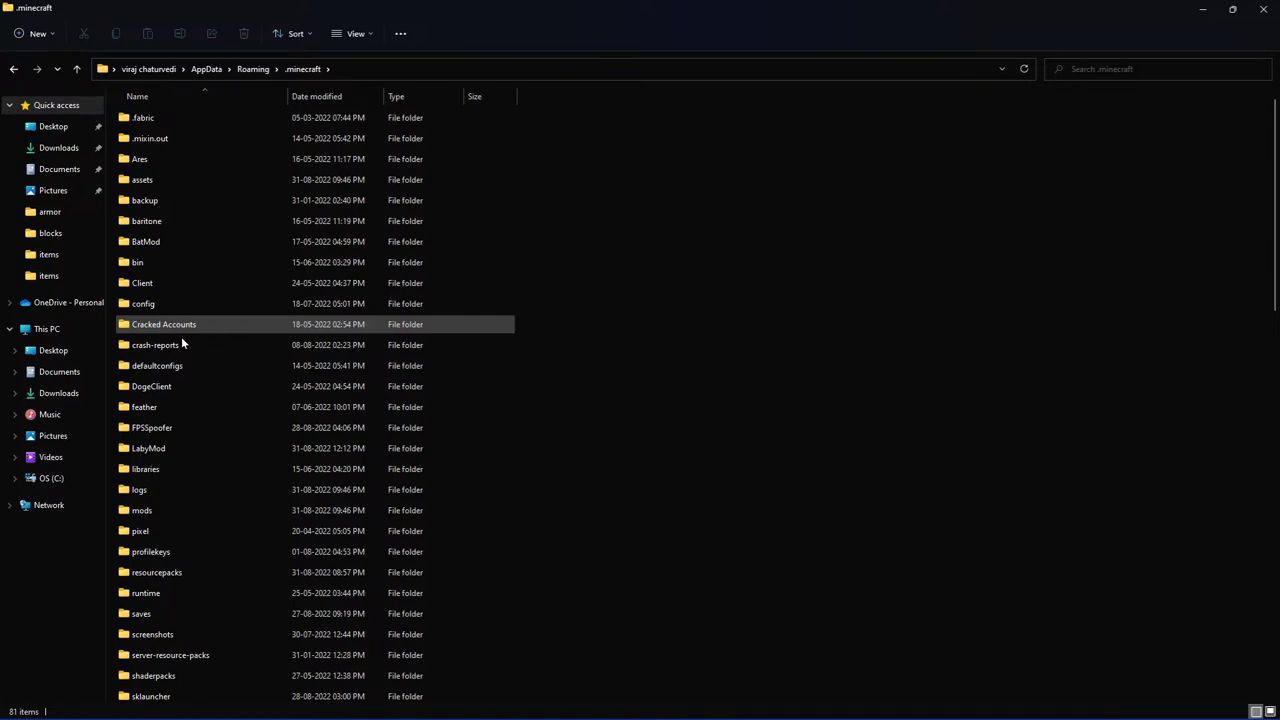
pyautogui.scroll(-2, 189, 676)
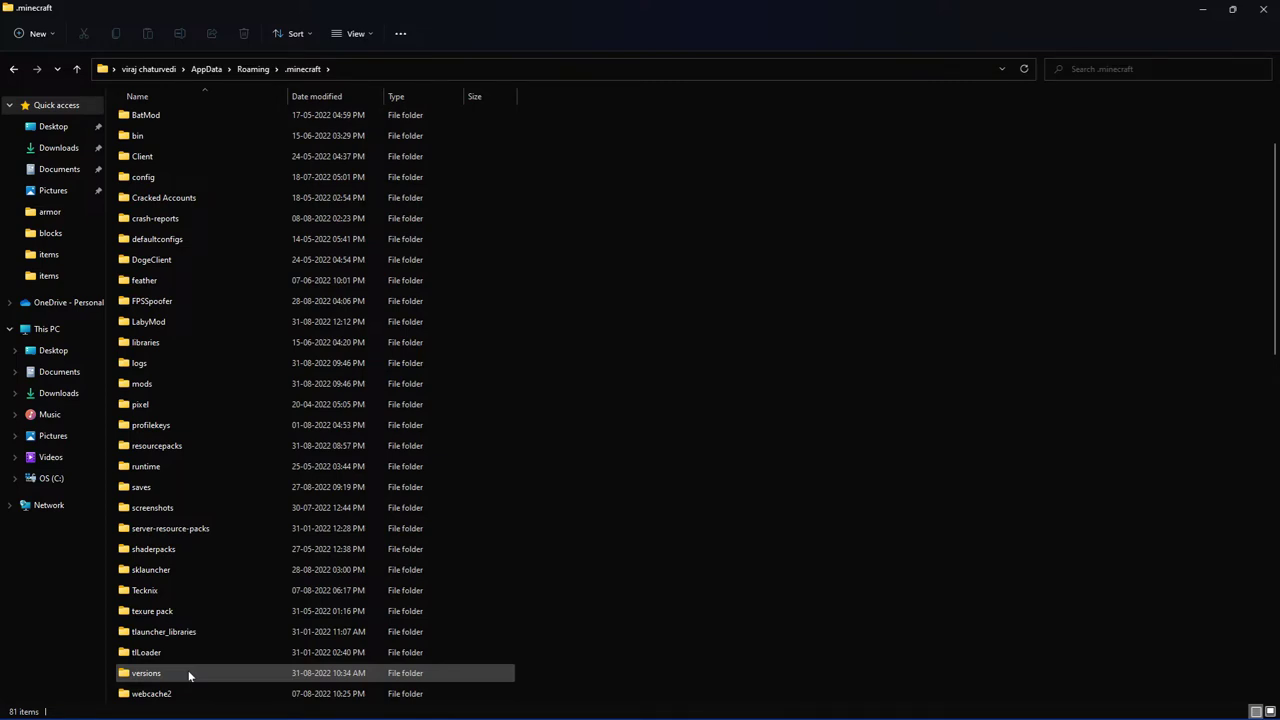
pyautogui.doubleClick(189, 674)
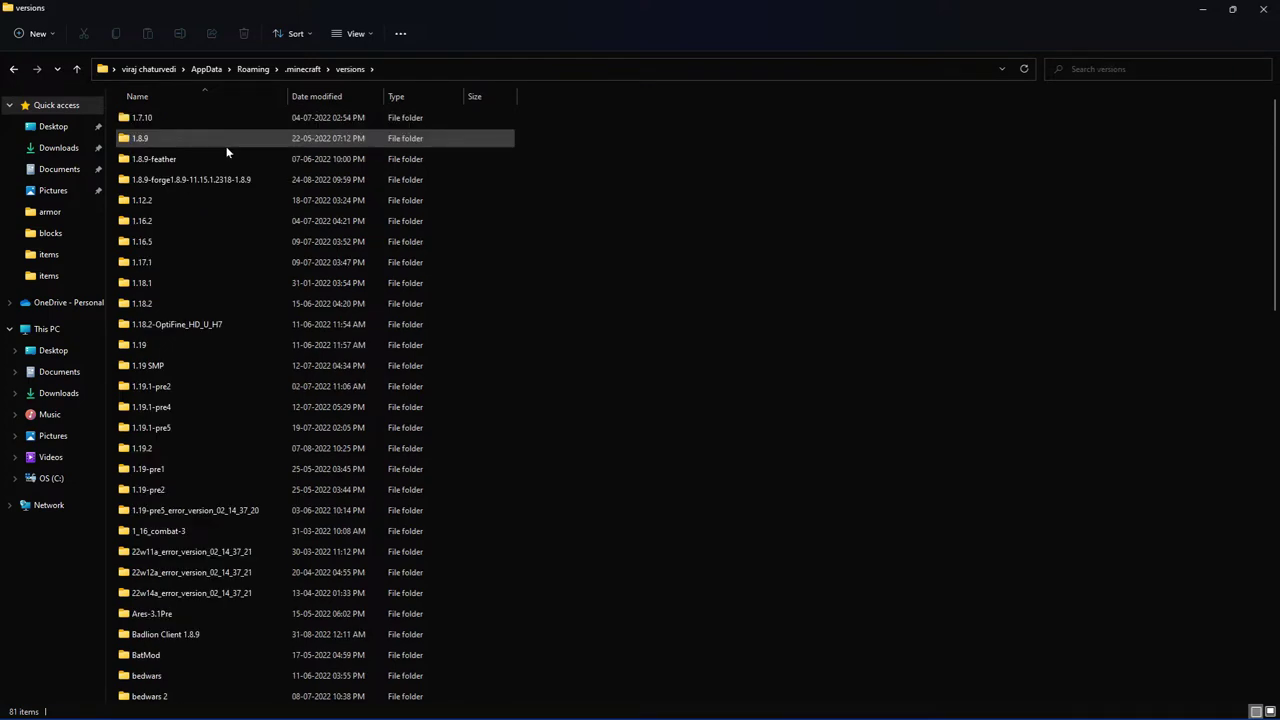
pyautogui.click(190, 145)
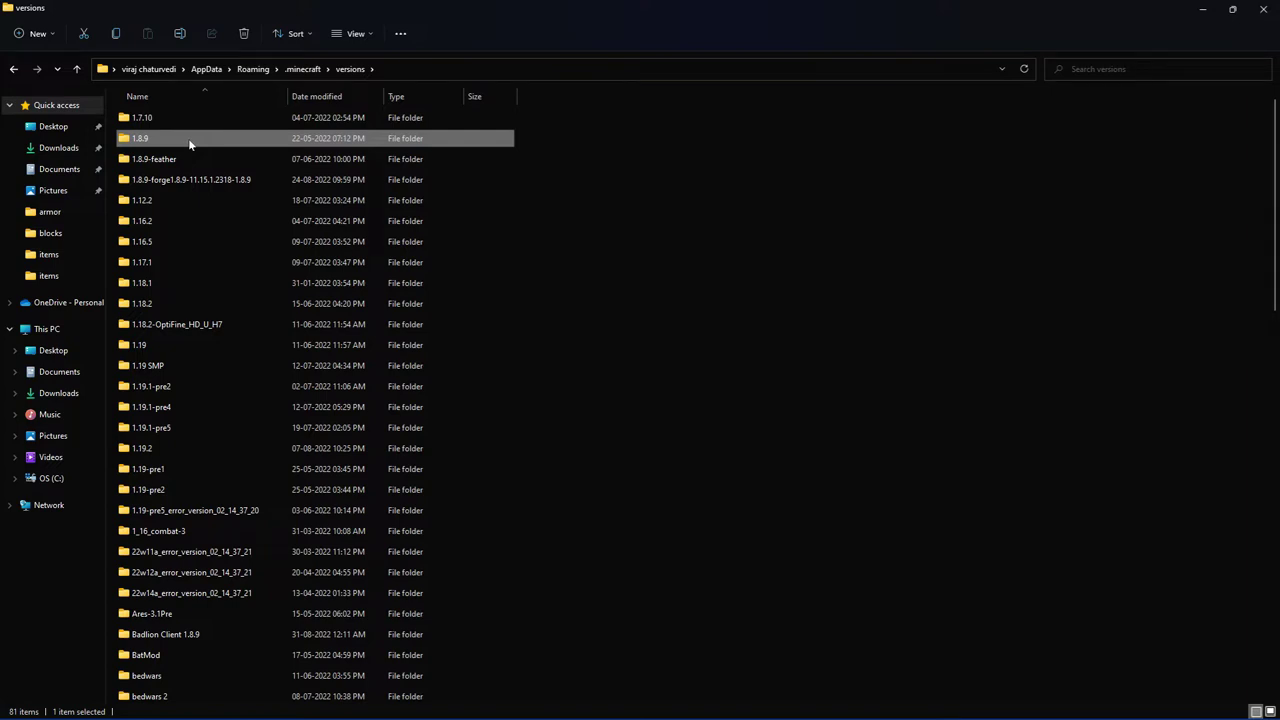
pyautogui.doubleClick(188, 138)
# Copy 1.8.9.jar to the desktop and place the copy in an empty area near the middle
pyautogui.click(169, 118)
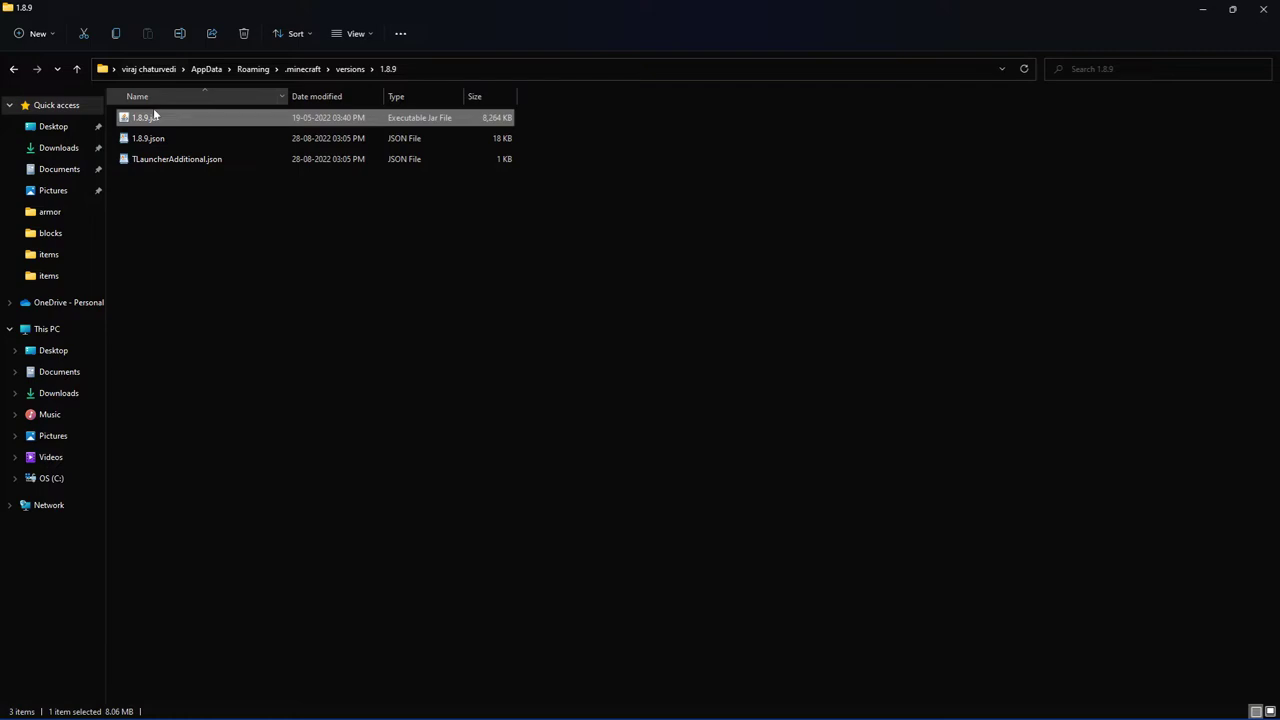
pyautogui.rightClick(153, 115)
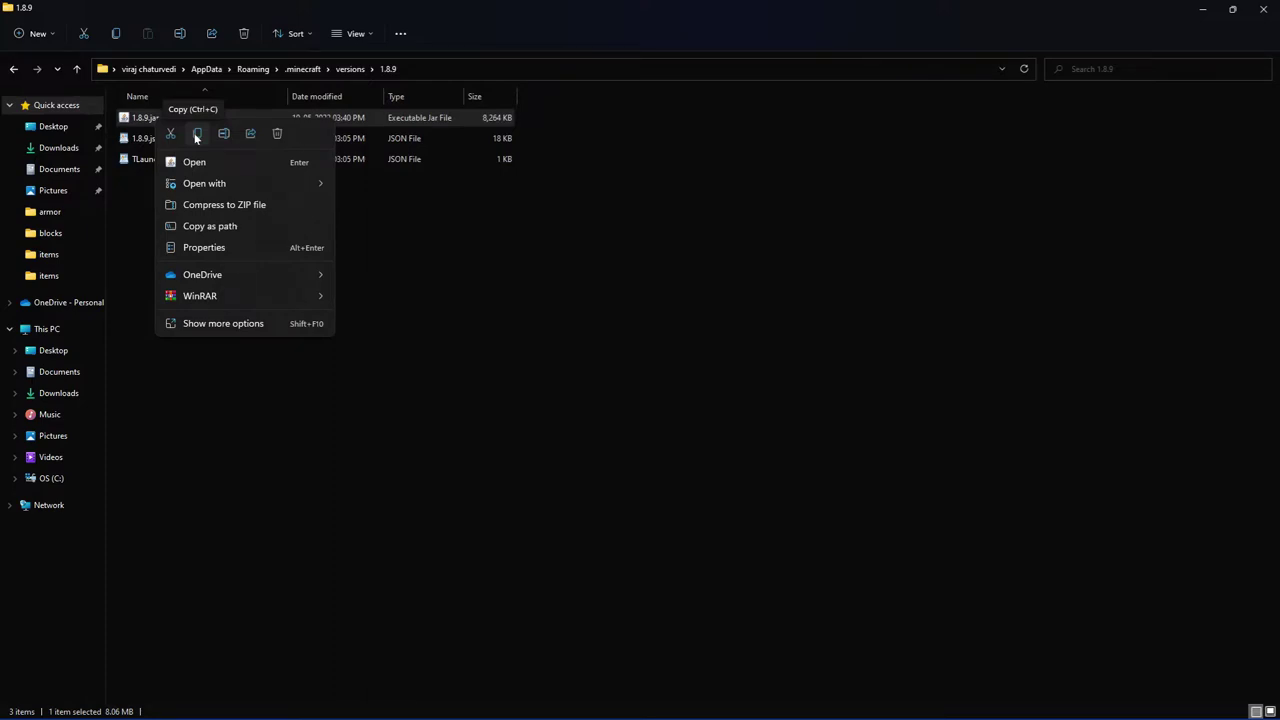
pyautogui.click(196, 138)
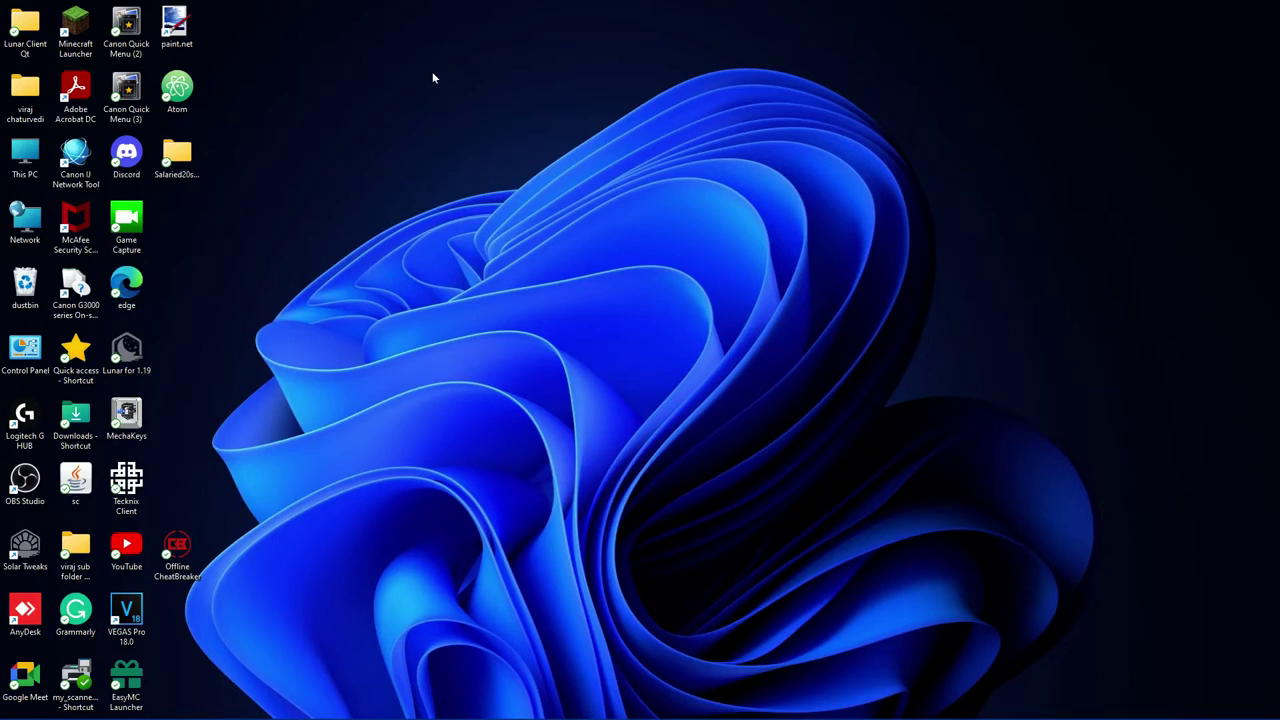
pyautogui.hotkey('ctrl', 'v')
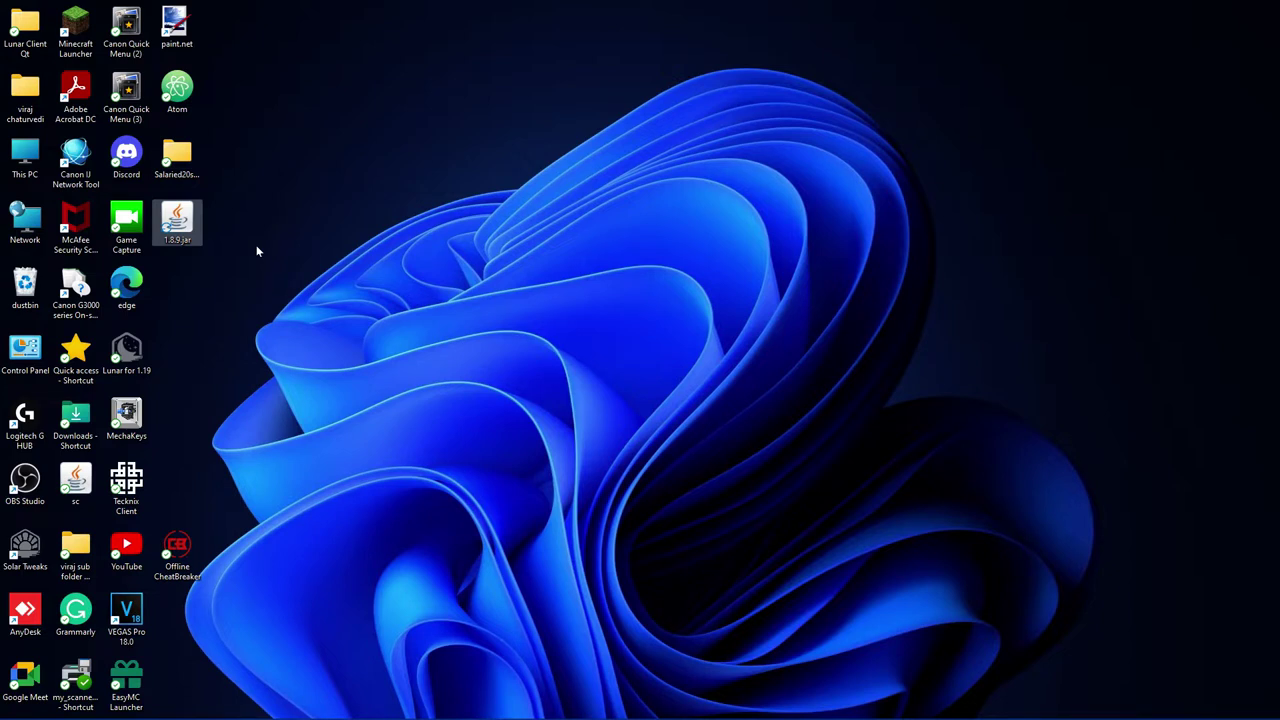
pyautogui.moveTo(177, 222); pyautogui.dragTo(633, 350)
# Rename the desktop copy of 1.8.9.jar to 1.8.9.zip and open the archive
pyautogui.rightClick(638, 368)
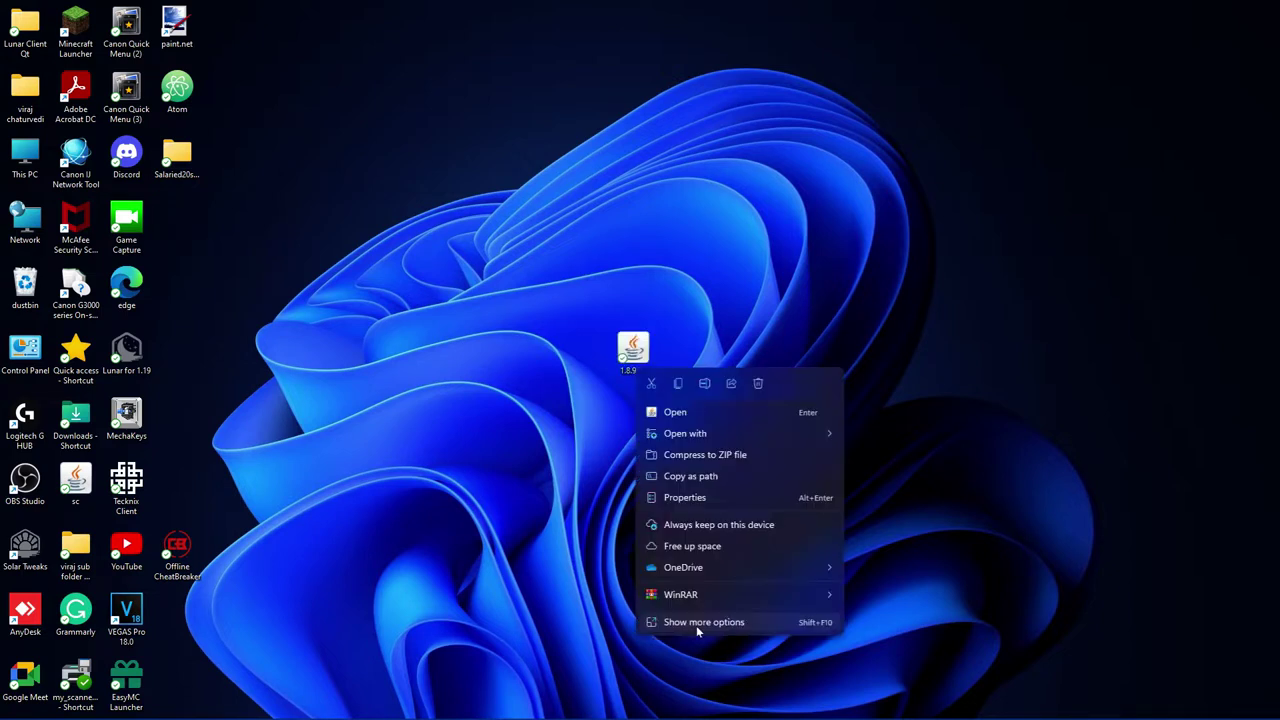
pyautogui.click(698, 626)
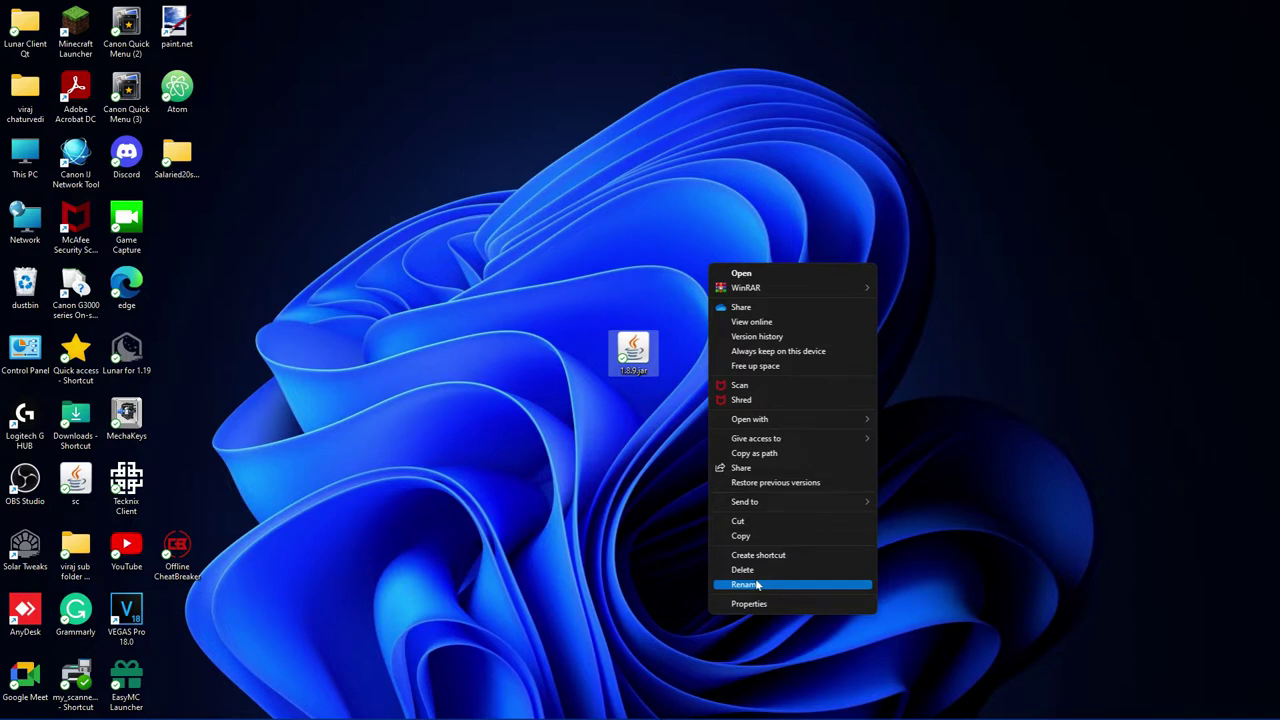
pyautogui.click(758, 585)
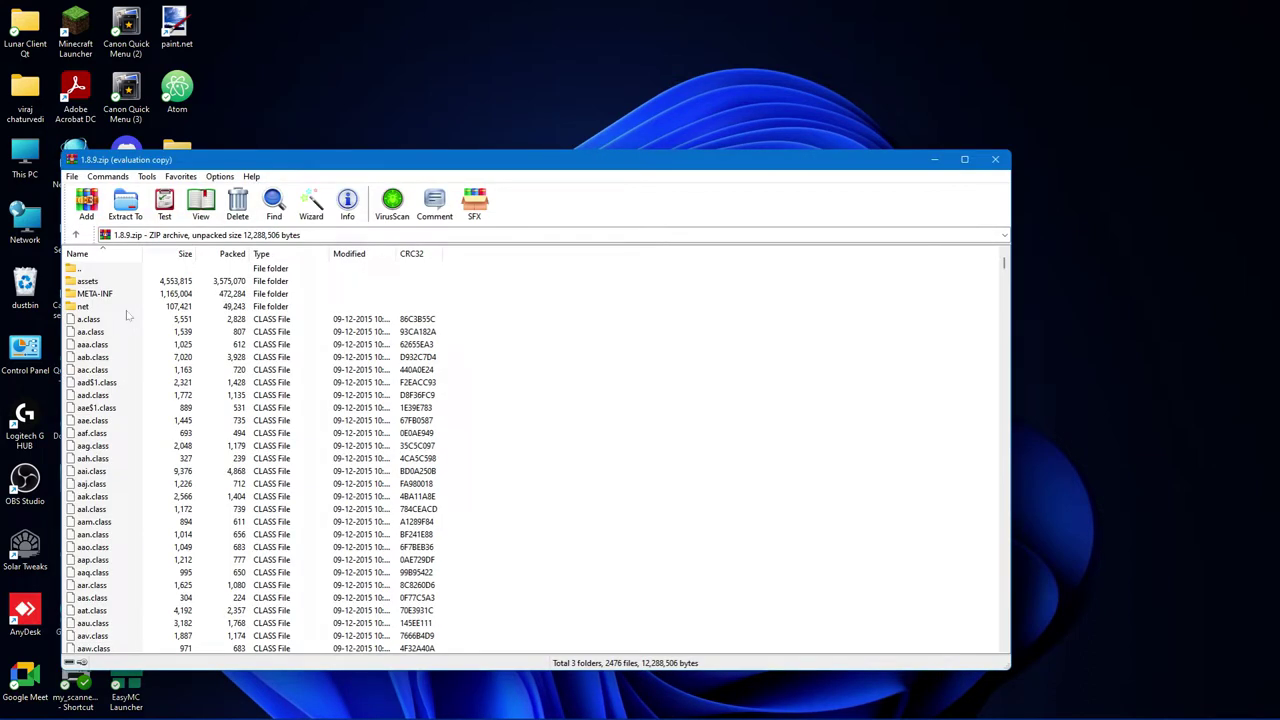
# Delete all class files and the META-INF and net folders from 1.8.9.zip, keeping only the assets folder
pyautogui.scroll(-20, 128, 315)
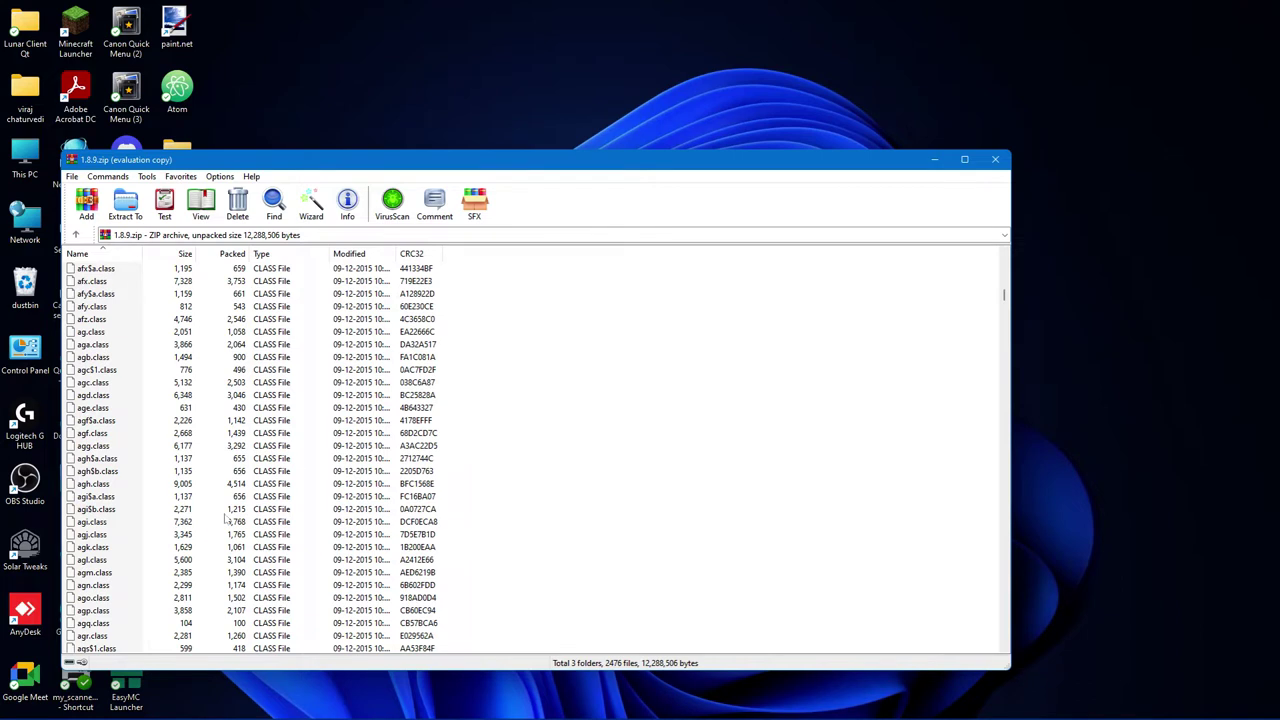
pyautogui.hotkey('shift', 'End')
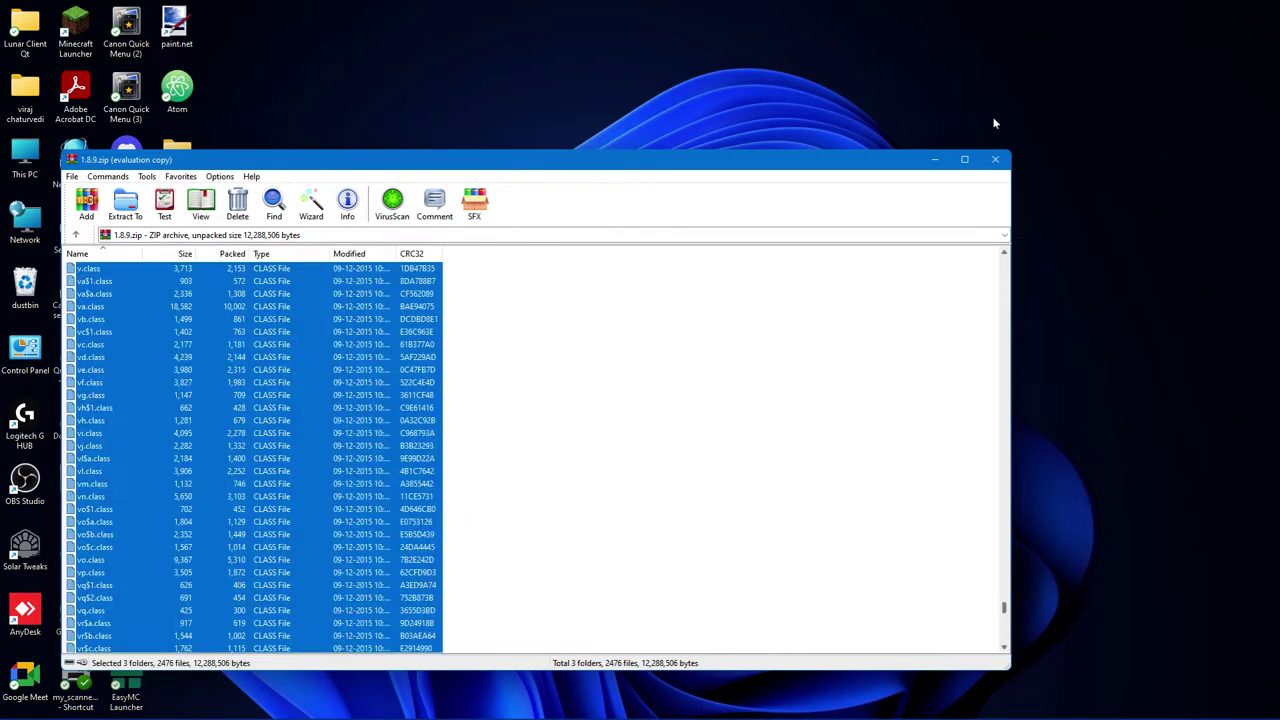
pyautogui.click(1003, 402)
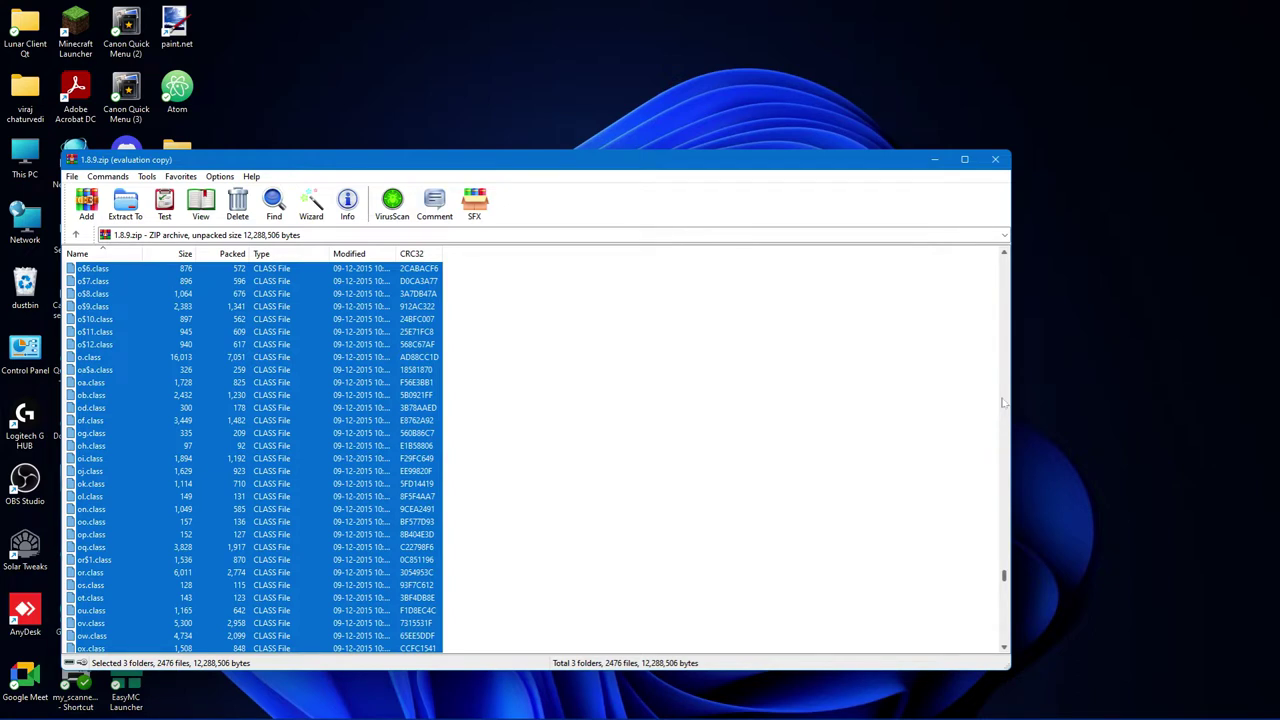
pyautogui.scroll(15, 1003, 402)
pyautogui.keyDown('ctrl'); pyautogui.click(100, 302); pyautogui.keyUp('ctrl')
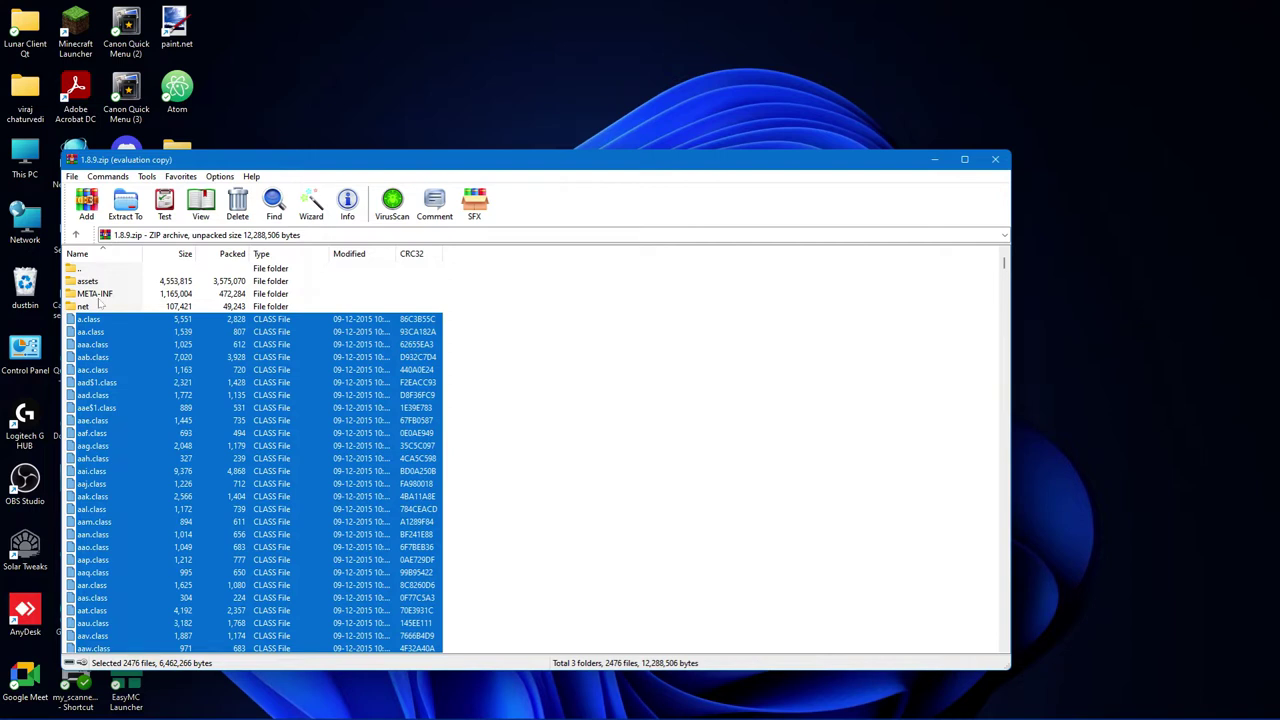
pyautogui.keyDown('ctrl'); pyautogui.keyDown('shift'); pyautogui.click(95, 294); pyautogui.keyUp('shift'); pyautogui.keyUp('ctrl')
pyautogui.press('Delete')
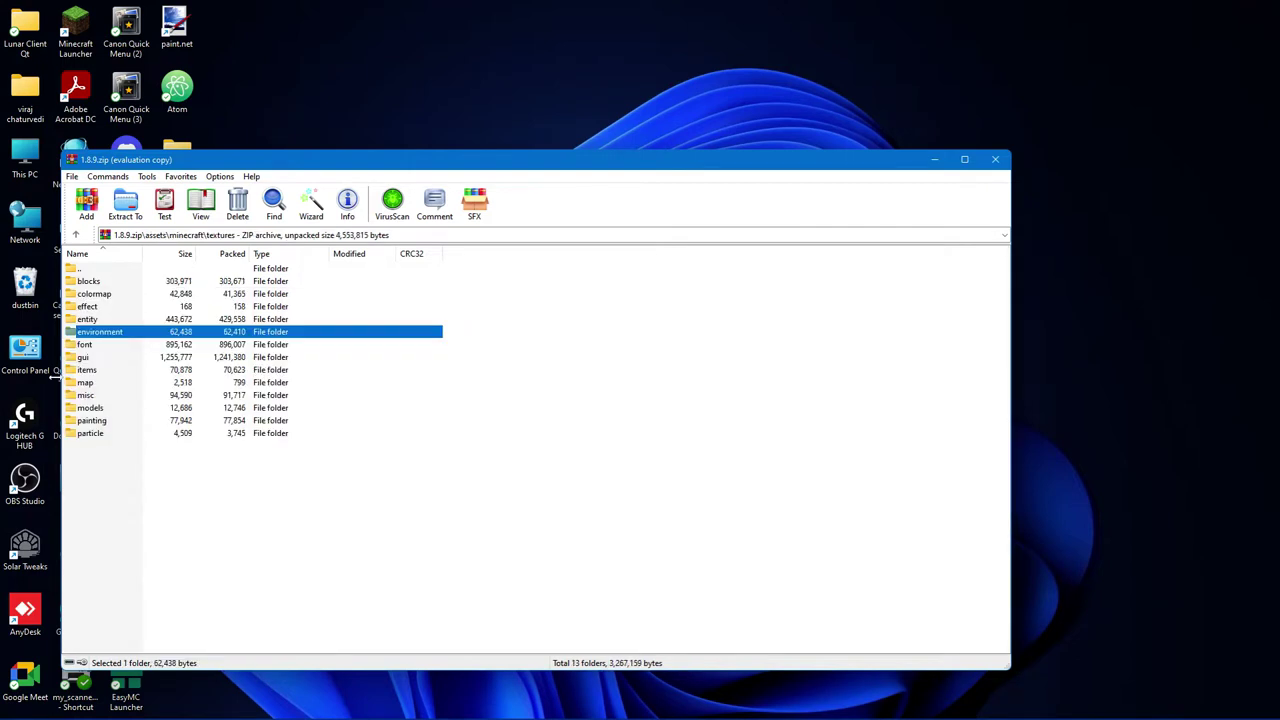
# Go back from the textures folder to assets\minecraft and leave the 1.8.9.zip archive
pyautogui.press('BackSpace')
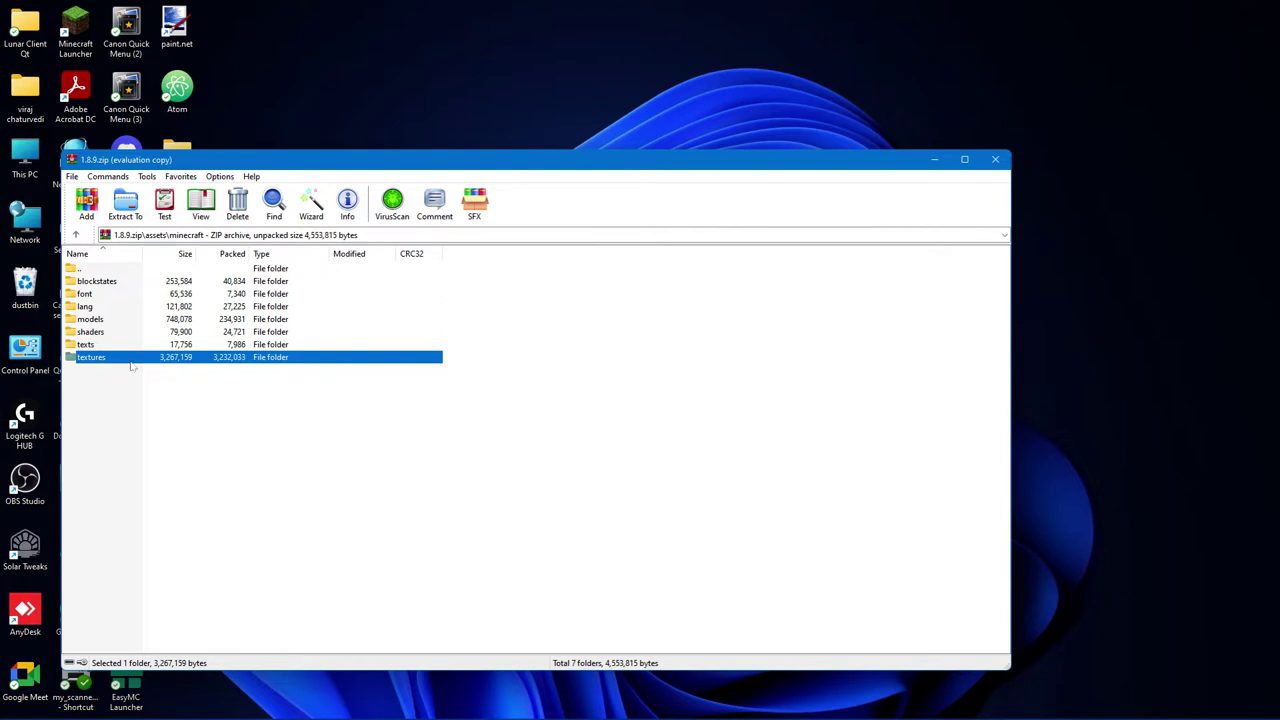
pyautogui.press('Escape')
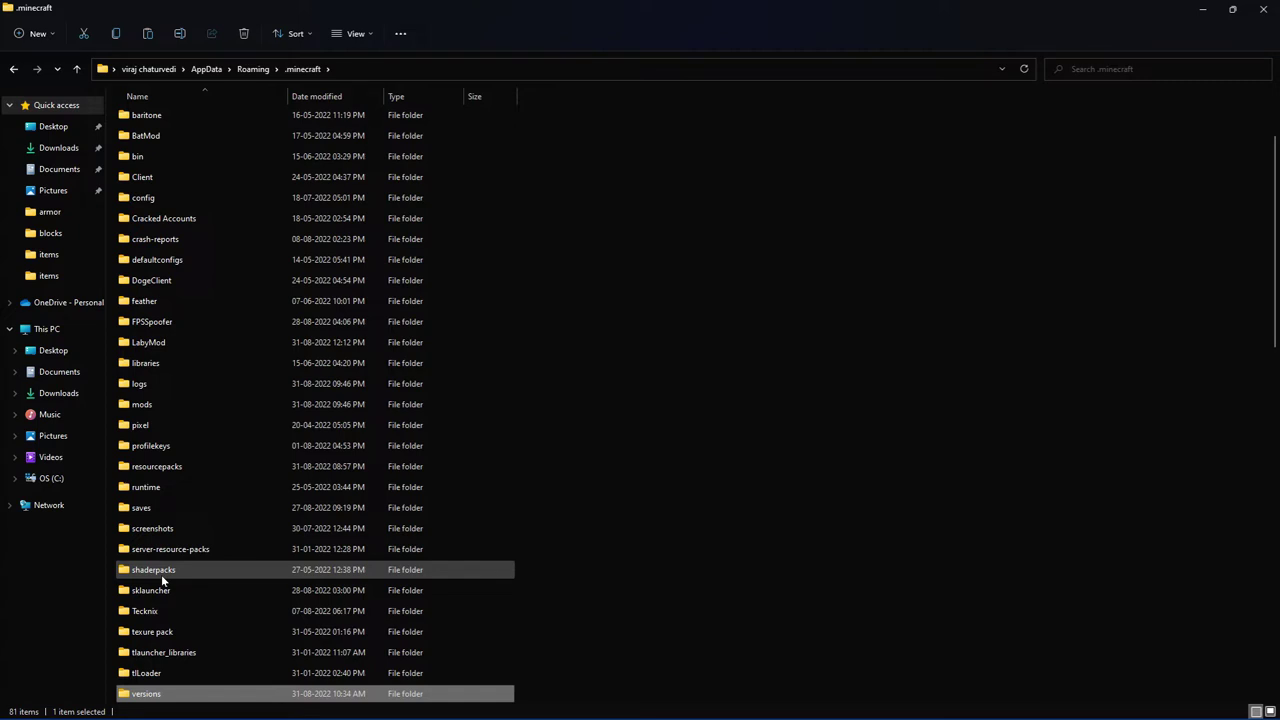
# Close the salariedtestpack.zip archive in .minecraft's resourcepacks folder and extract it there to a salariedtestpack folder
pyautogui.hotkey('alt', 'Left')
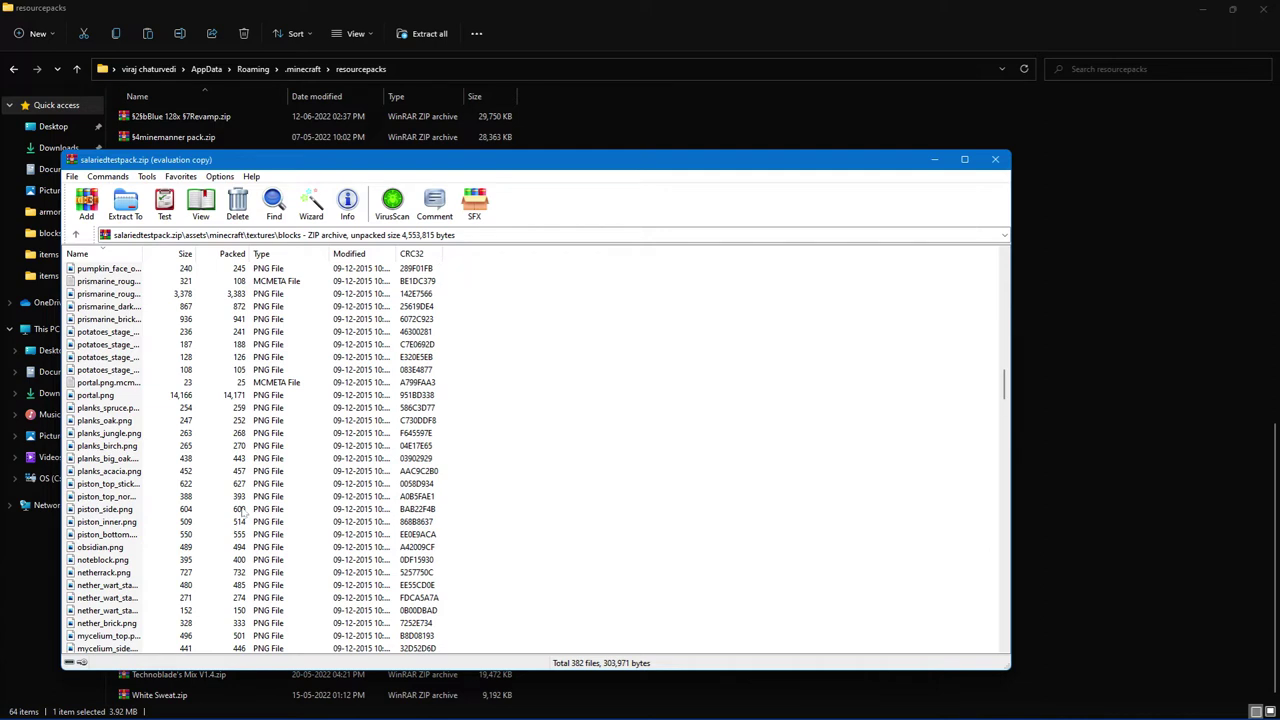
pyautogui.hotkey('alt', 'F4')
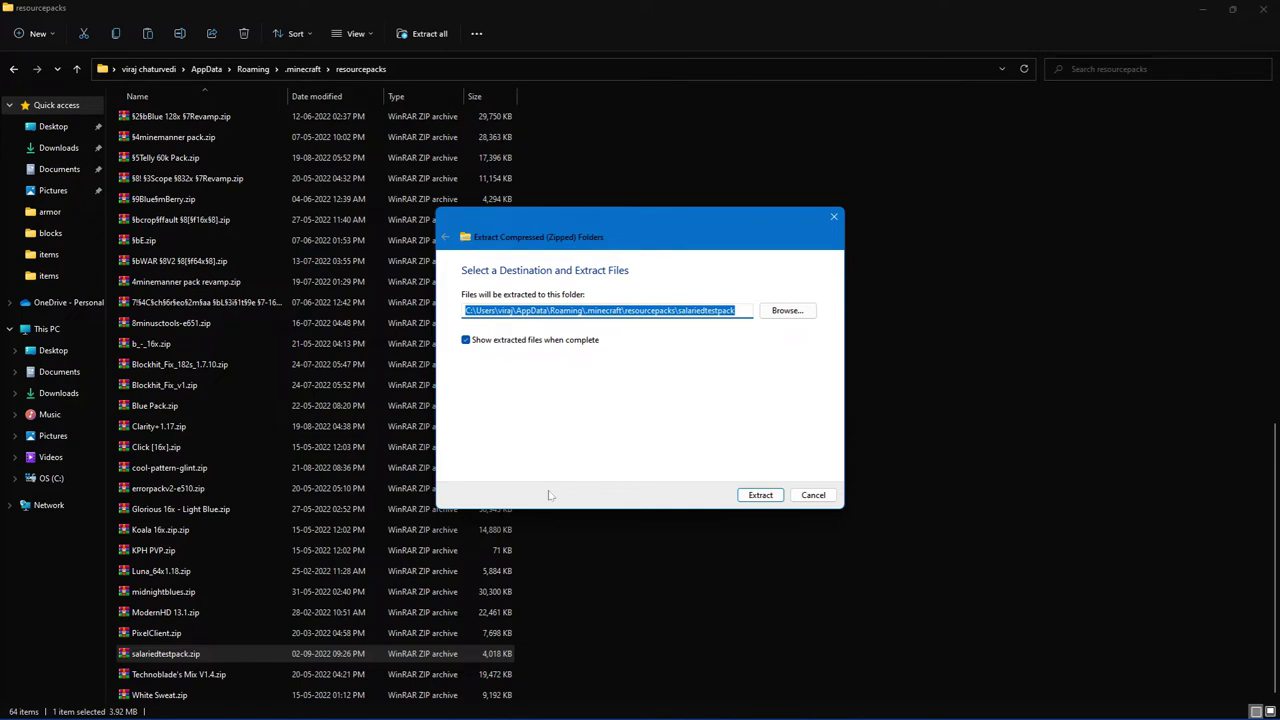
pyautogui.click(760, 495)
pyautogui.press('super+a')
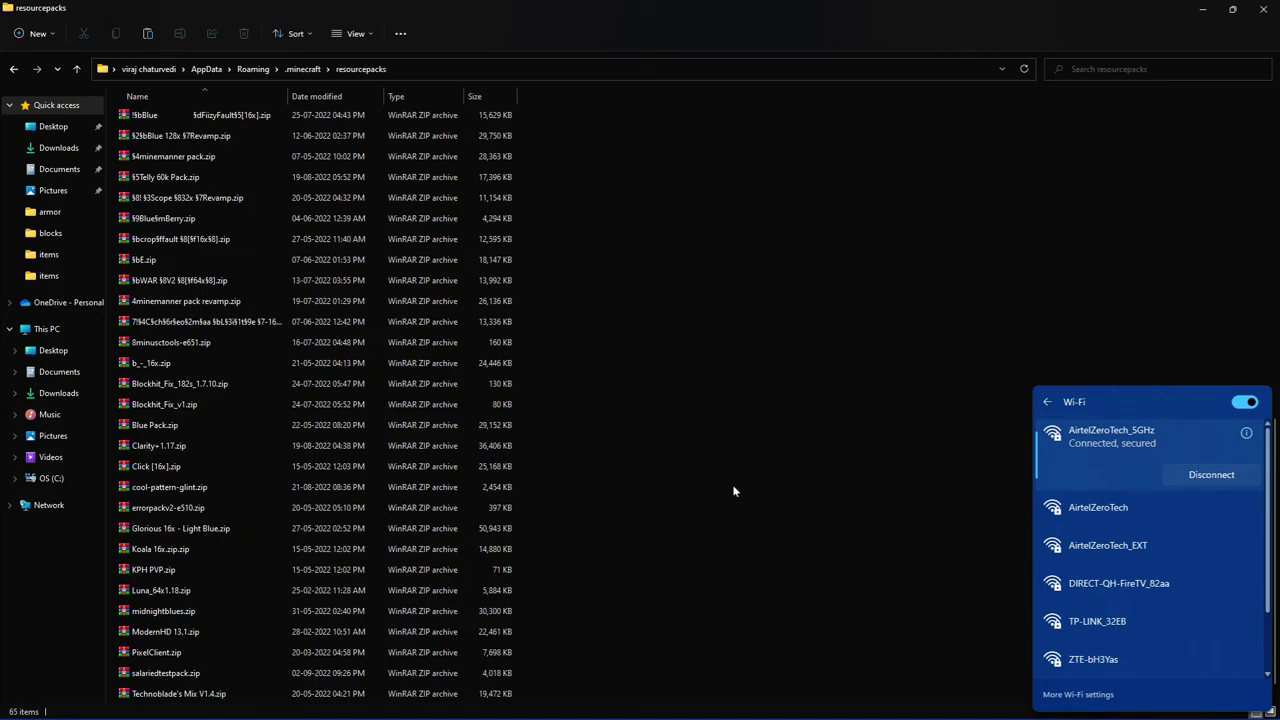
pyautogui.click(559, 426)
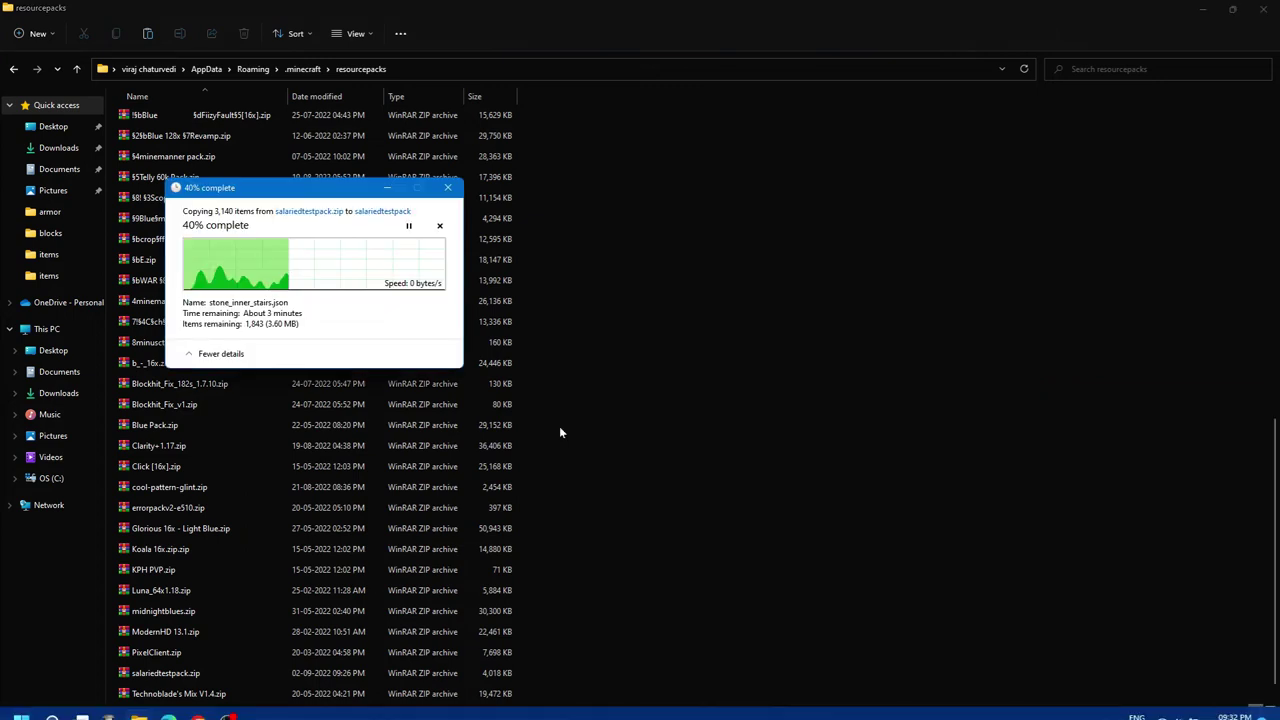